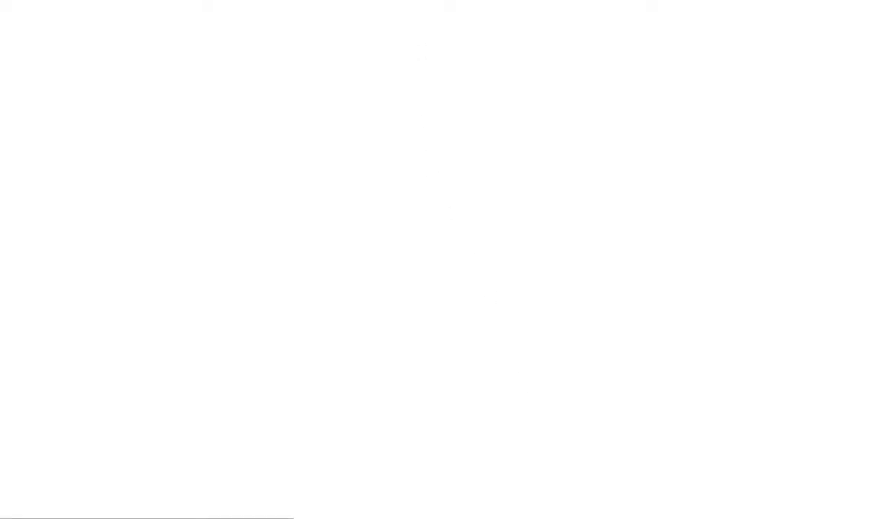
# - Enter "Meteorology" as the title in the blue header row of Sheet17
pyautogui.hotkey('ctrl', 'w')
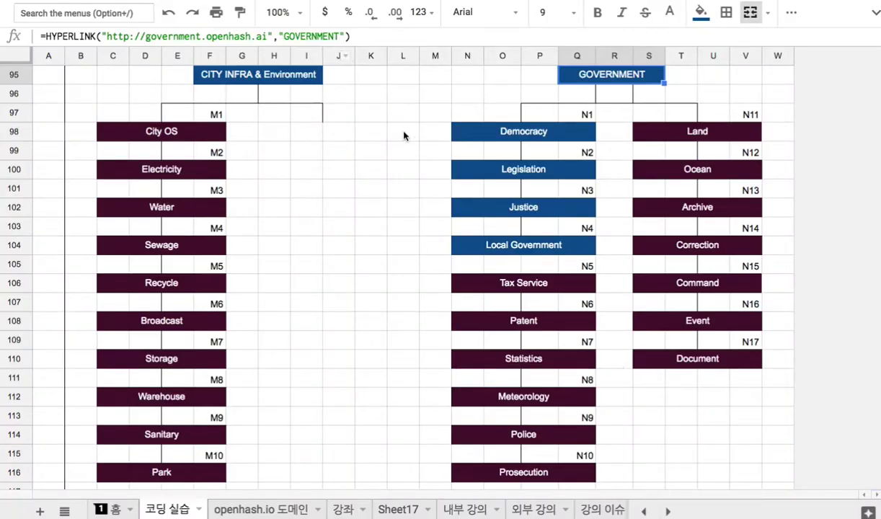
pyautogui.click(389, 510)
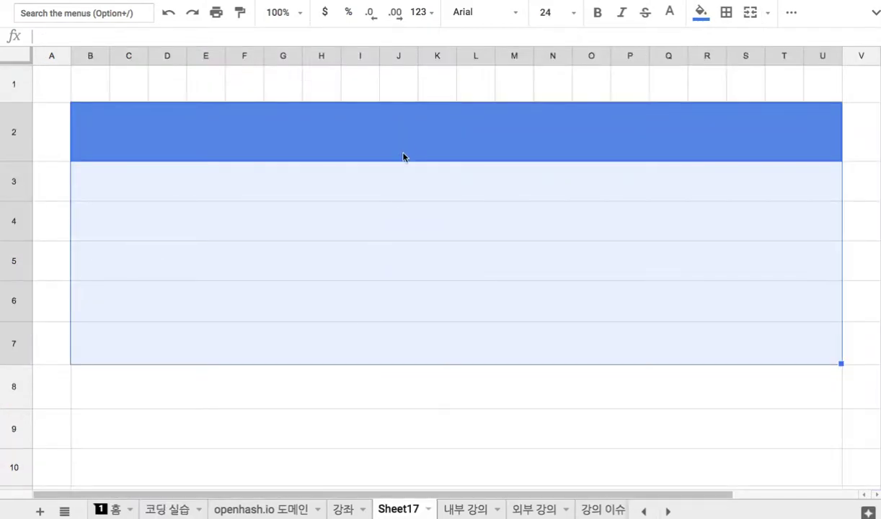
pyautogui.click(410, 143)
pyautogui.write('기')
pyautogui.press('BackSpace')
pyautogui.write('Meter')
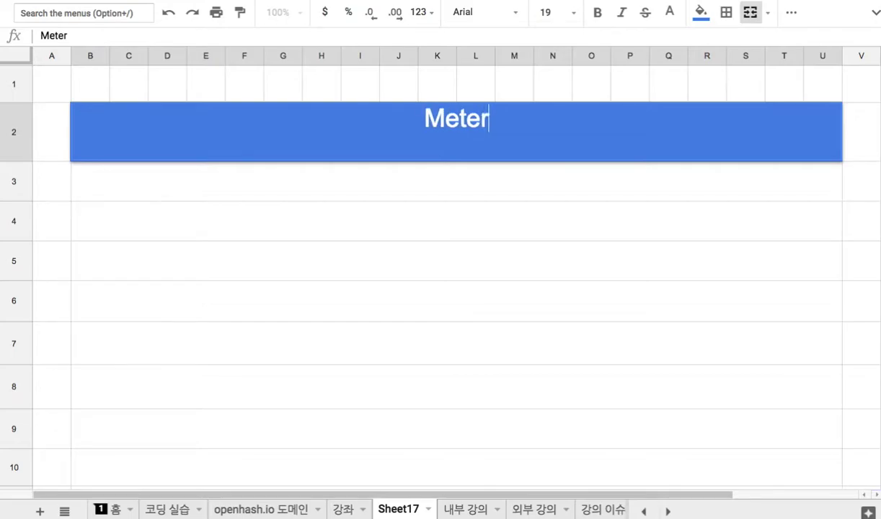
pyautogui.press('BackSpace')
pyautogui.write('orology')
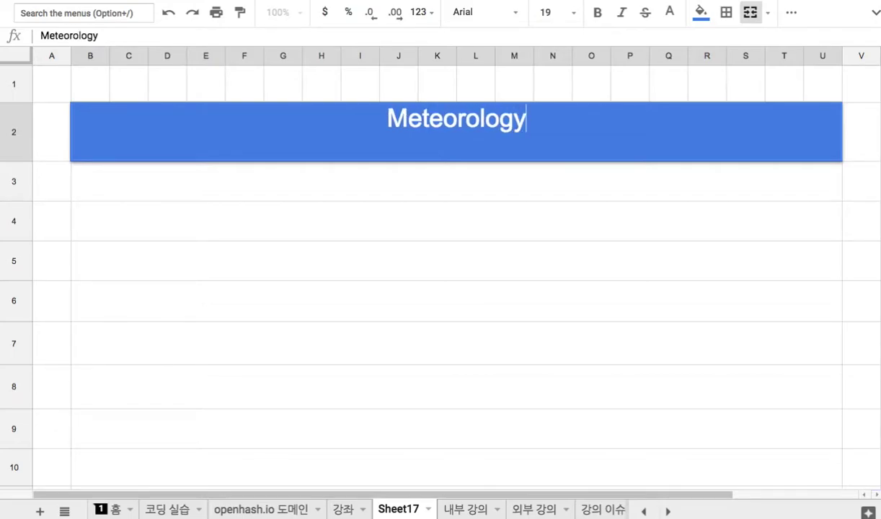
pyautogui.press('Return')
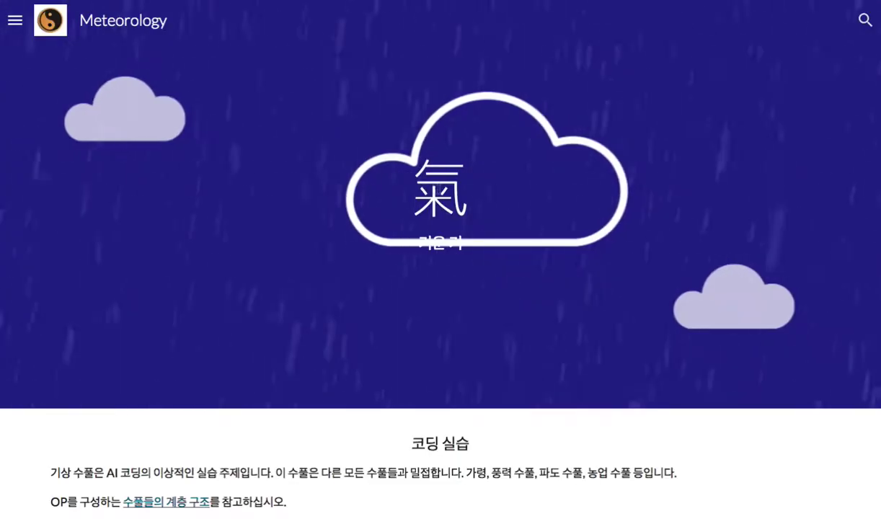
# - Examine the Meteorology web page, including its 氣 heading and the 코딩 실습 section
pyautogui.doubleClick(440, 188)
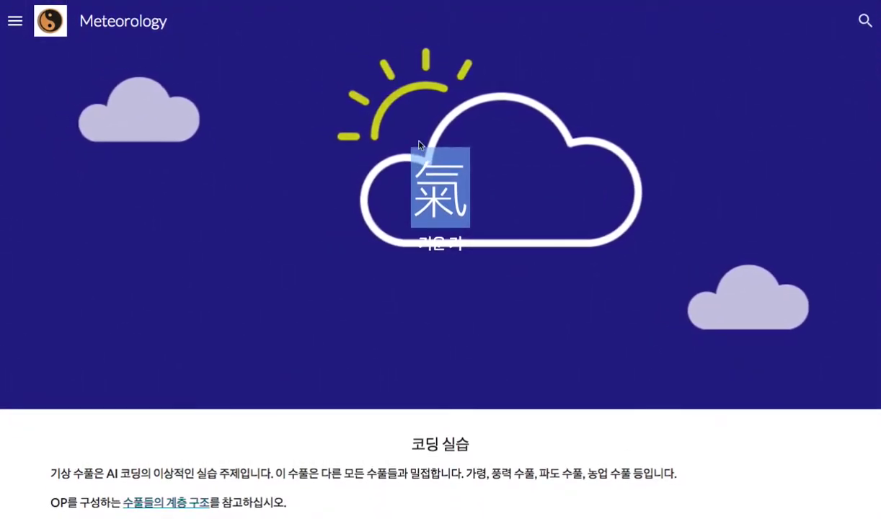
pyautogui.click(407, 191)
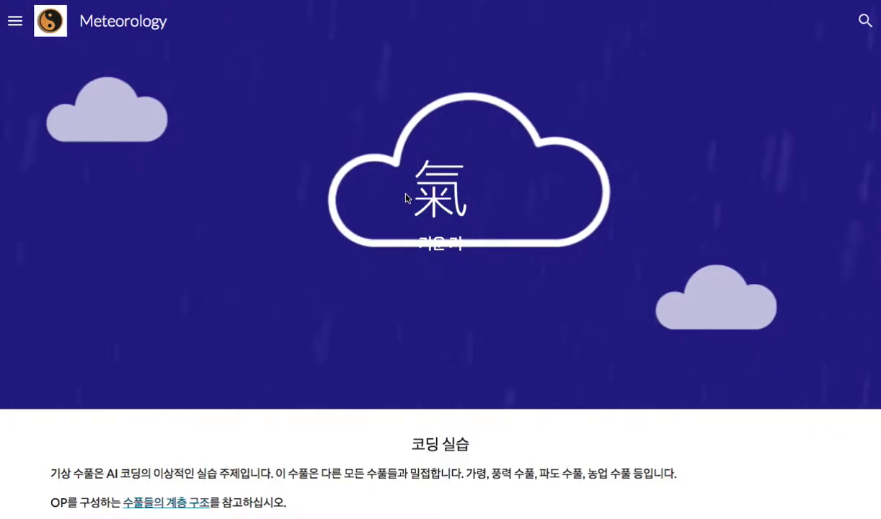
pyautogui.scroll(-7, 408, 198)
pyautogui.scroll(7, 406, 199)
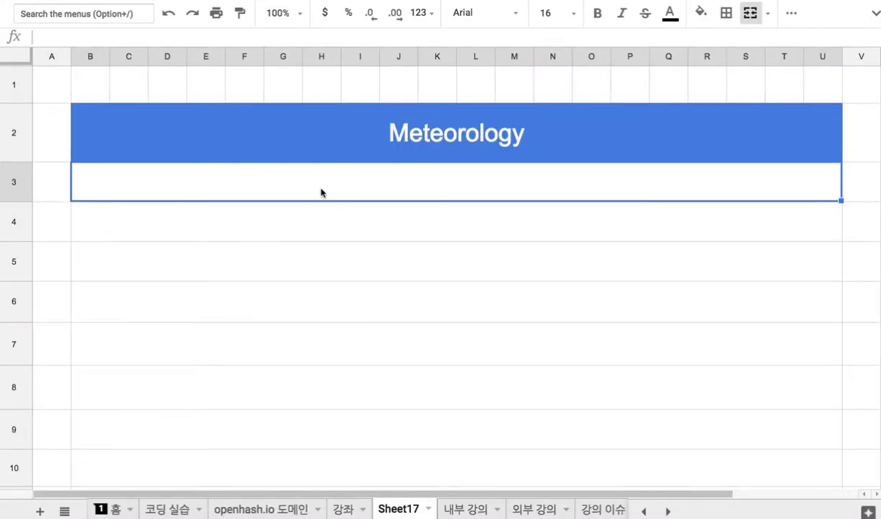
# - Enter "1교육 도시의 기상 정보를 수요를 충족" in row 3 beneath the Meteorology title
pyautogui.write('1, 교유ㄱ 도시의 ')
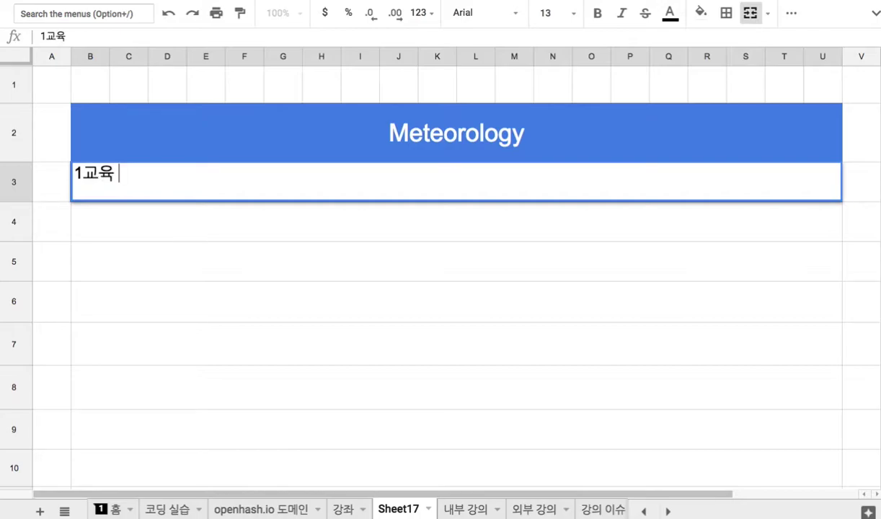
pyautogui.write('기상ㅊ')
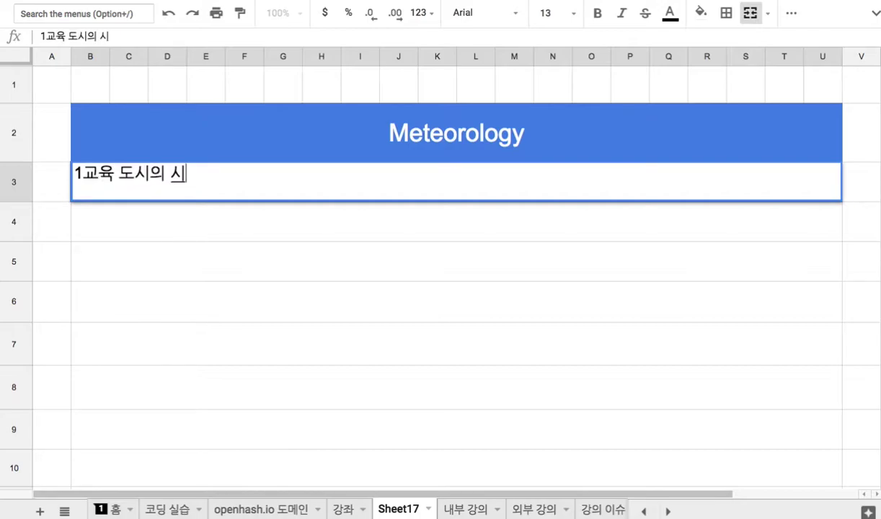
pyautogui.write('ㅓㅇ 모듈')
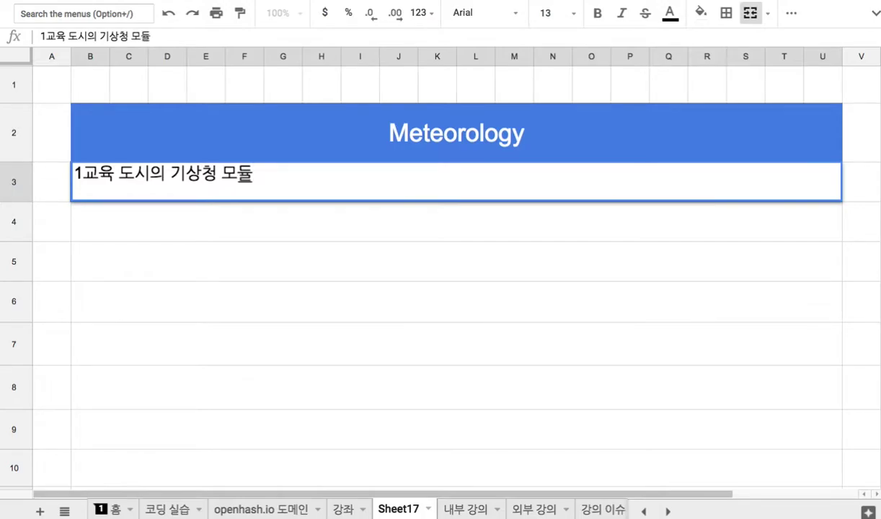
pyautogui.press('BackSpace')
pyautogui.press('BackSpace')
pyautogui.press('BackSpace')
pyautogui.press('BackSpace')
pyautogui.press('BackSpace')
pyautogui.press('BackSpace')
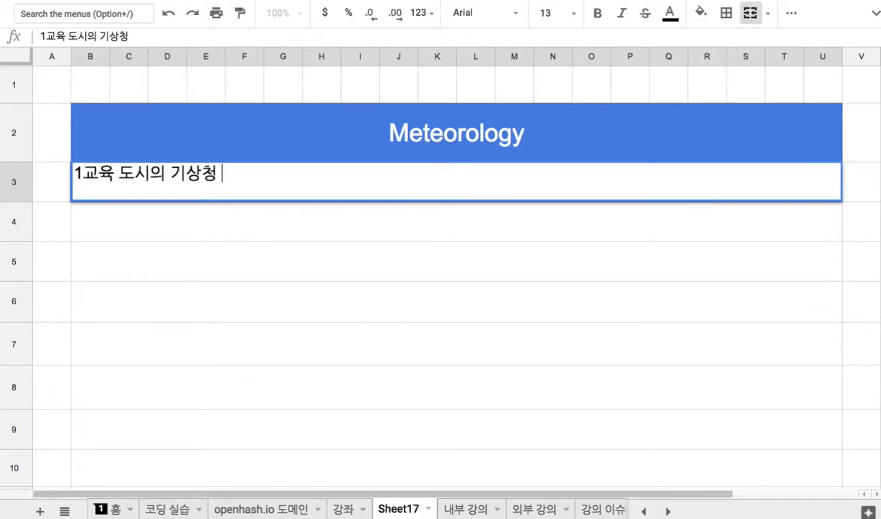
pyautogui.write('정ㅂㅗ를 수요')
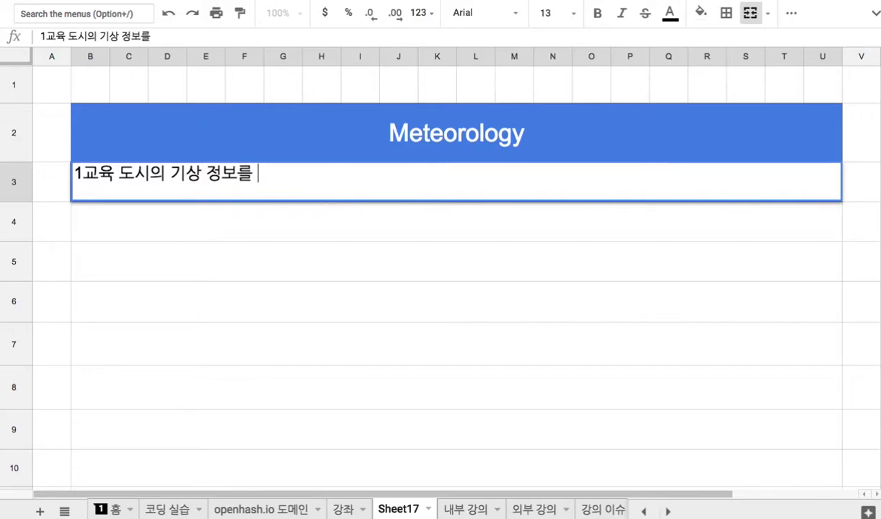
pyautogui.write('를 충족')
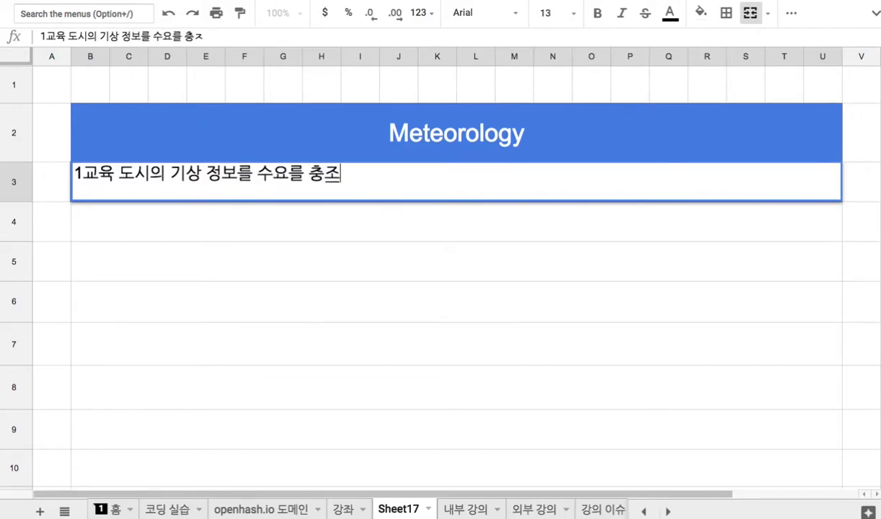
pyautogui.press('Return')
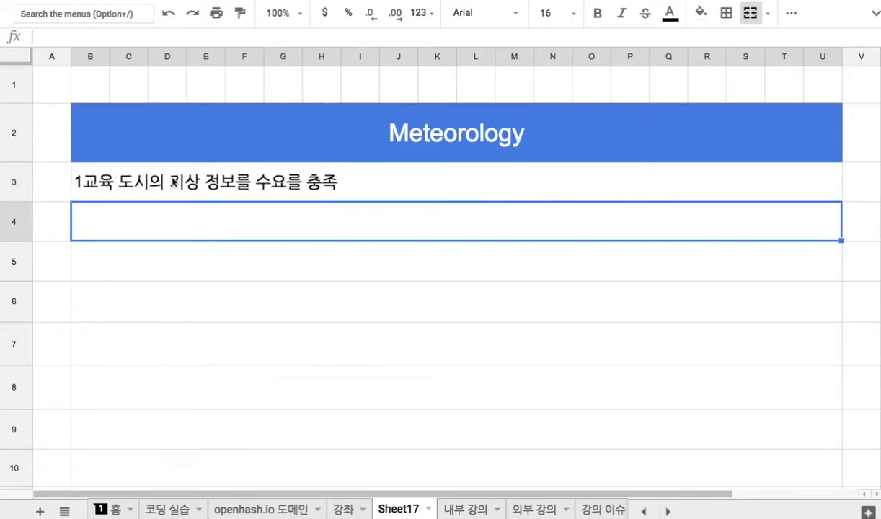
# - Insert a period and a space after the number 1 in the row 3 text
pyautogui.doubleClick(87, 175)
pyautogui.click(86, 175)
pyautogui.write('.')
pyautogui.press('Return')
# - Enter "2. 대한민국의 기상청을 무인 자율운영 AI 시스템으로 코딩" in row 4
pyautogui.write('2.')
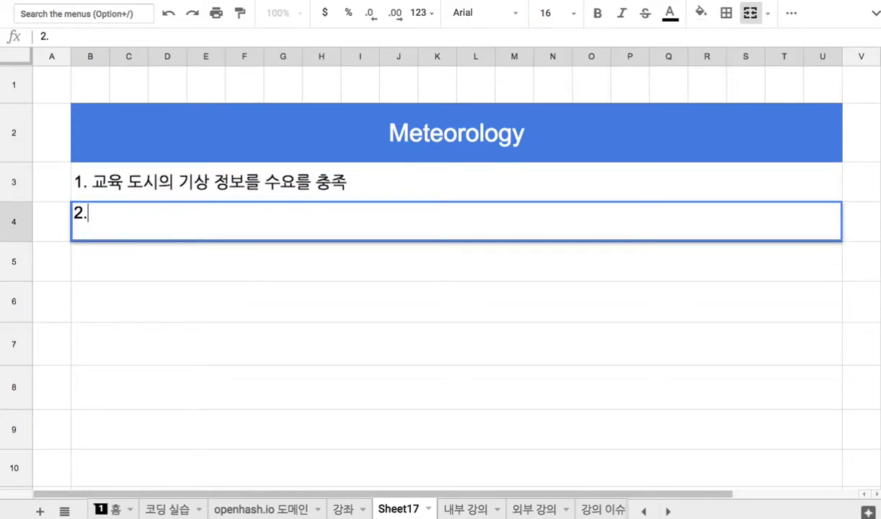
pyautogui.write(' 댏한민')
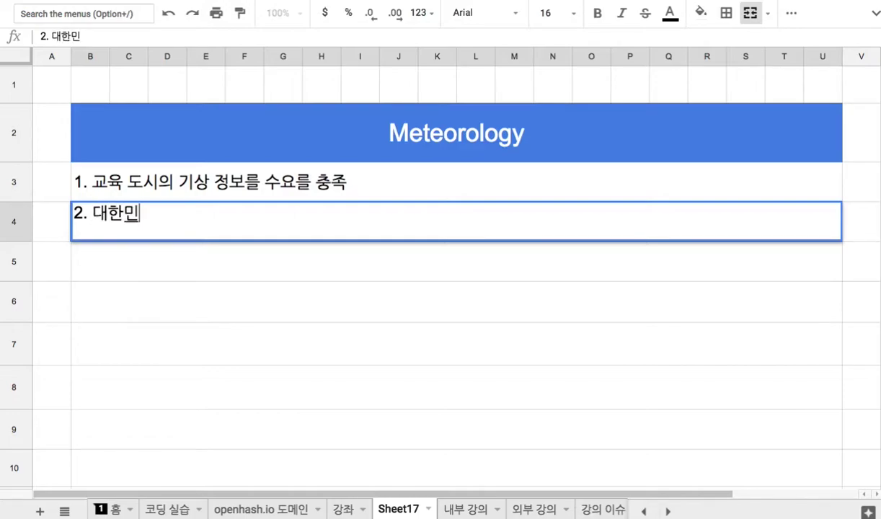
pyautogui.write('국의 기상처청을')
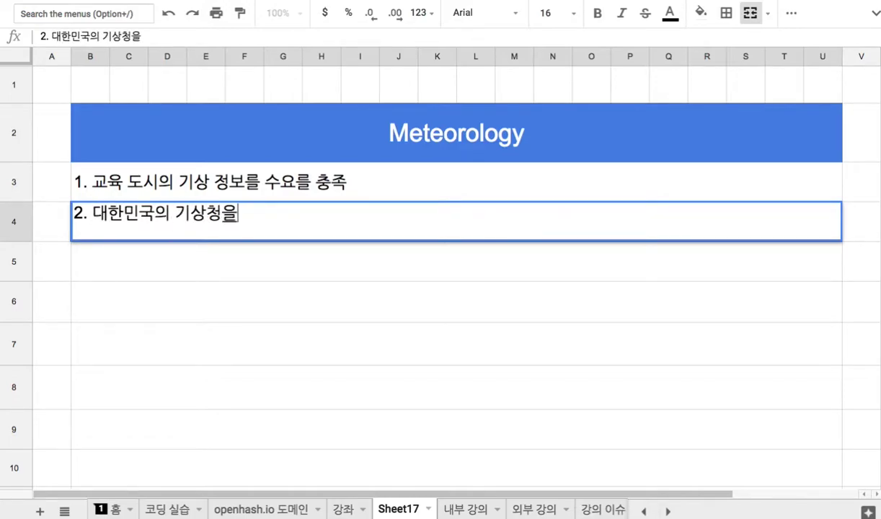
pyautogui.write(' 무인 자유율운')
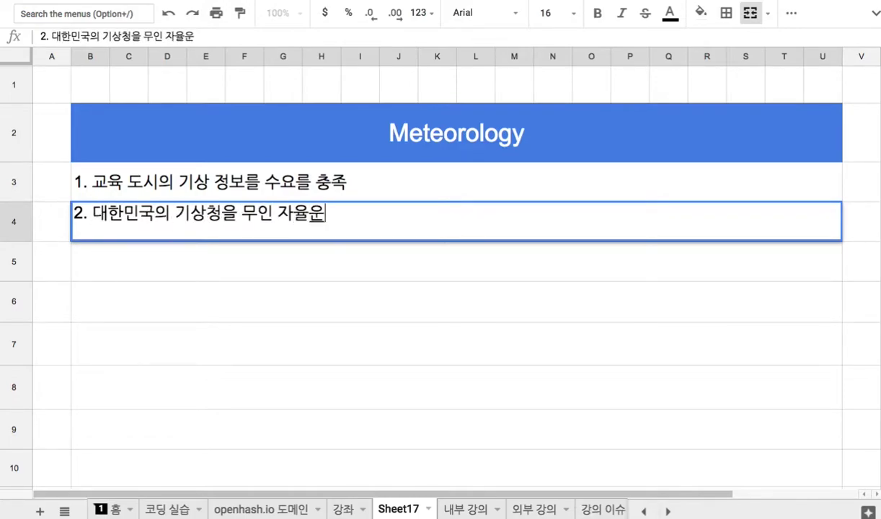
pyautogui.write('영 AI')
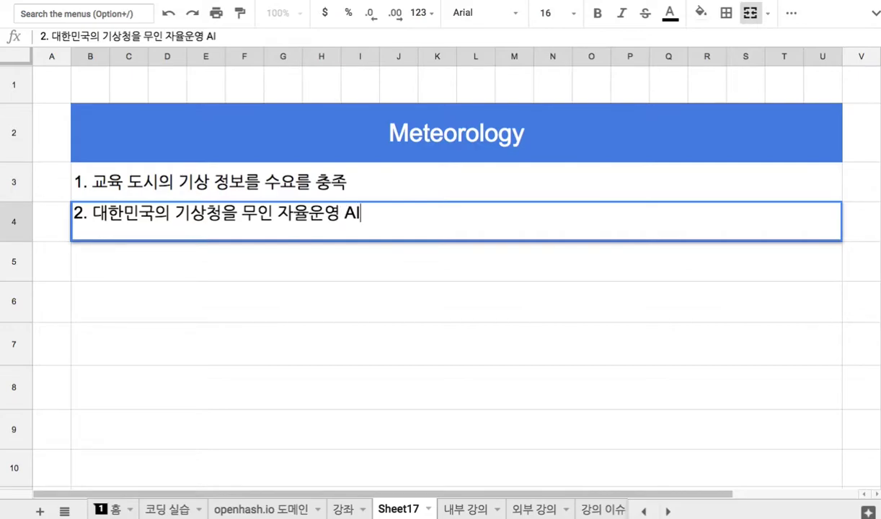
pyautogui.write(' 시스템으로 코딩')
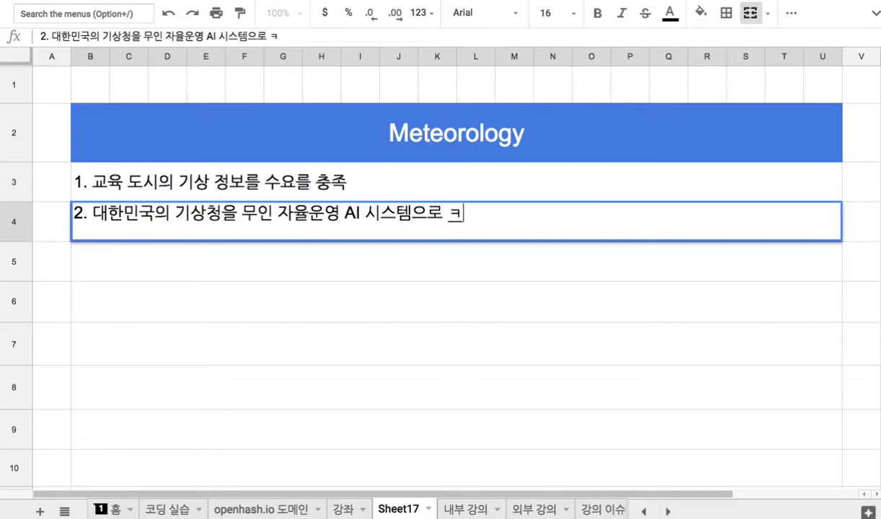
pyautogui.press('Return')
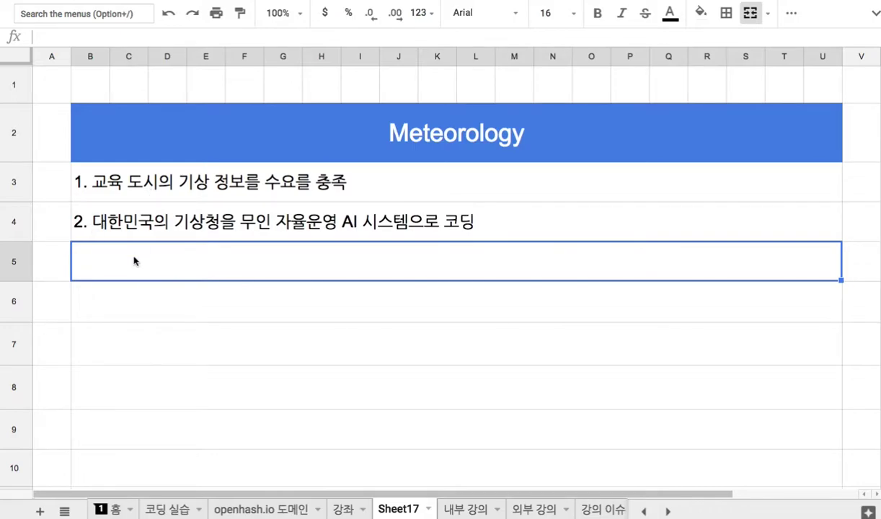
# - Enter in row 5 "3. 센서 기술 - 온도, 습도, 기상 정보를 제공하는 여타 웹사이트의 정보를 취합하여, 제주도에 한정한 유효한 기상 정보를 생산"
pyautogui.write('3. 센서 관')
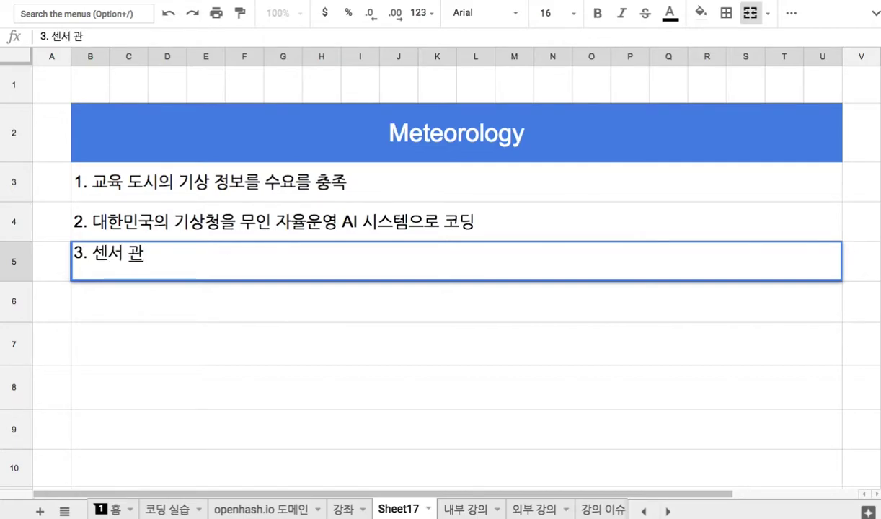
pyautogui.press('BackSpace')
pyautogui.press('BackSpace')
pyautogui.press('BackSpace')
pyautogui.press('BackSpace')
pyautogui.write('기수')
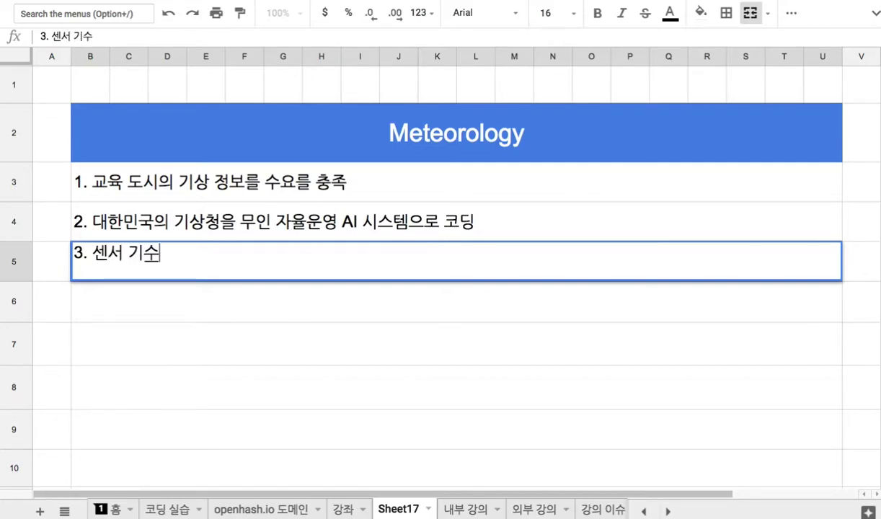
pyautogui.write('ㄹ')
pyautogui.write(' - ')
pyautogui.write('온도, 습')
pyautogui.write('도')
pyautogui.write(', 기상 정보를')
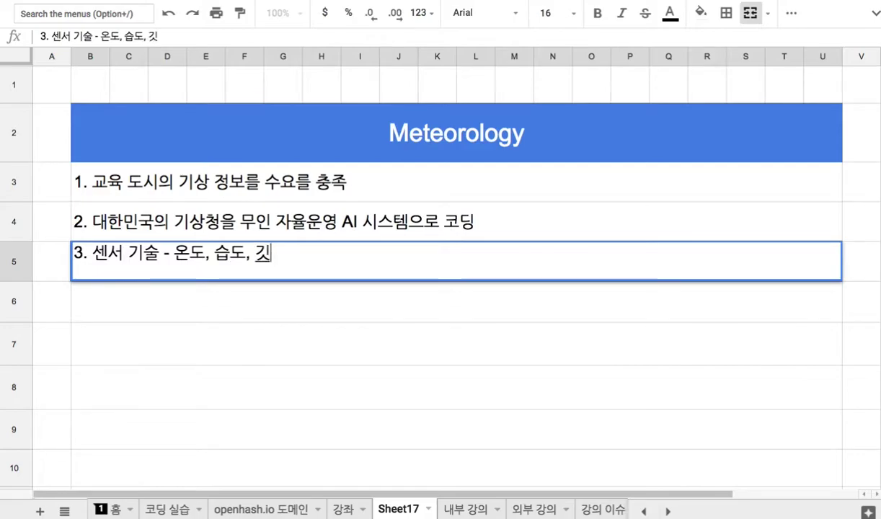
pyautogui.write(' 제공하ㄴ')
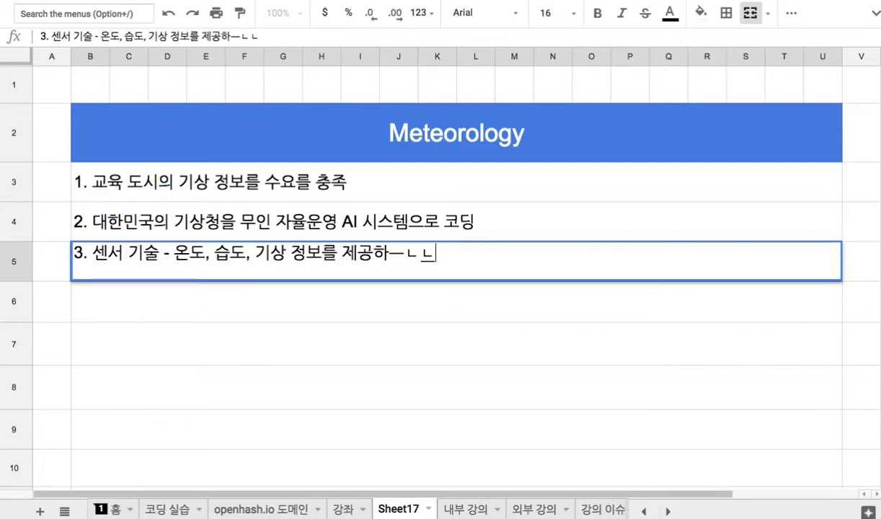
pyautogui.write('는 여타 웹')
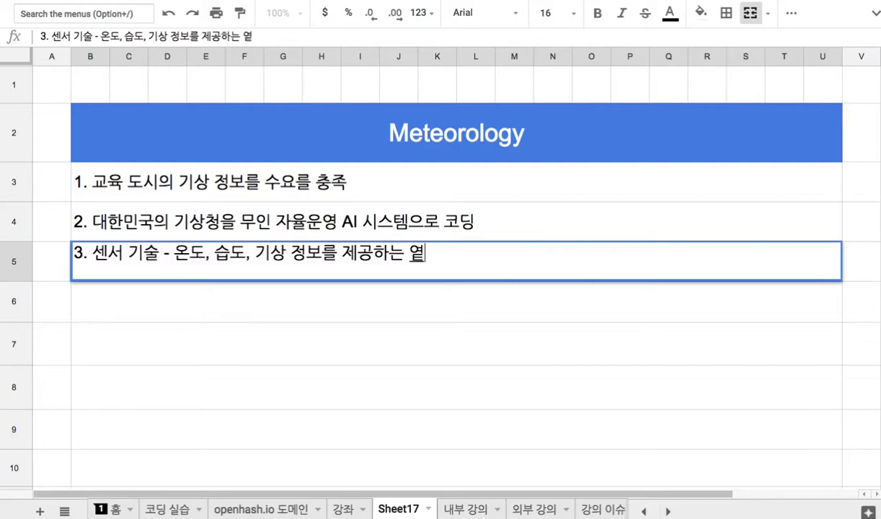
pyautogui.write('사이트의 정보르')
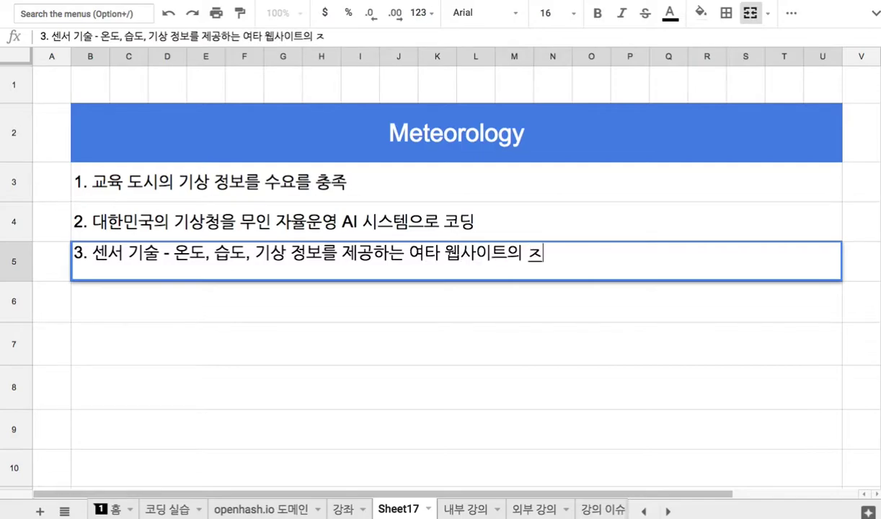
pyautogui.write('를 취합ㅎ')
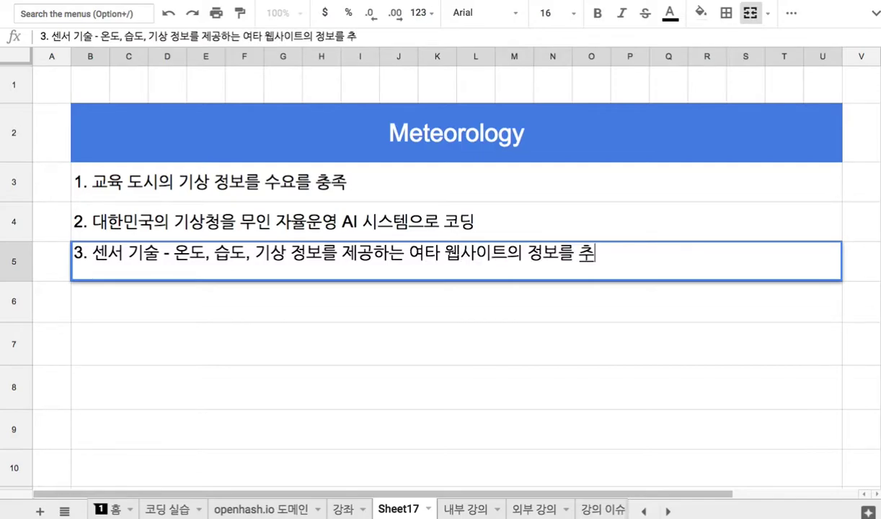
pyautogui.write('하여, ')
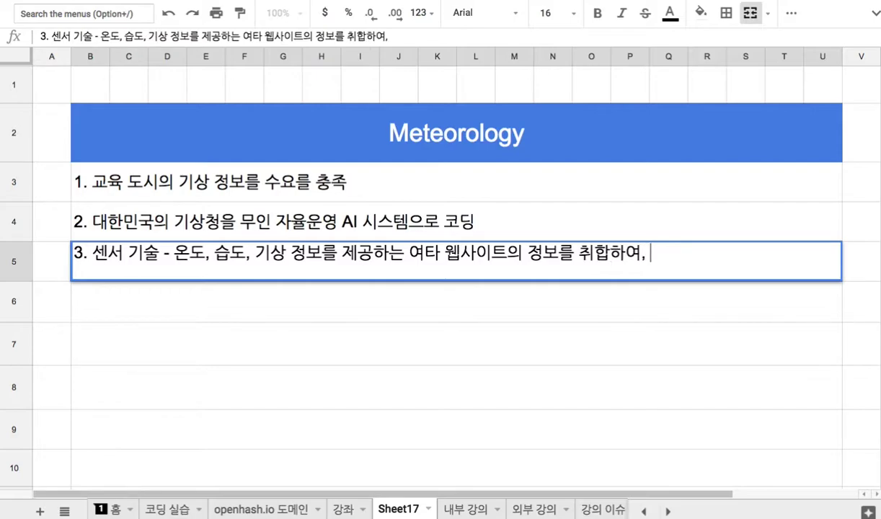
pyautogui.write('제주')
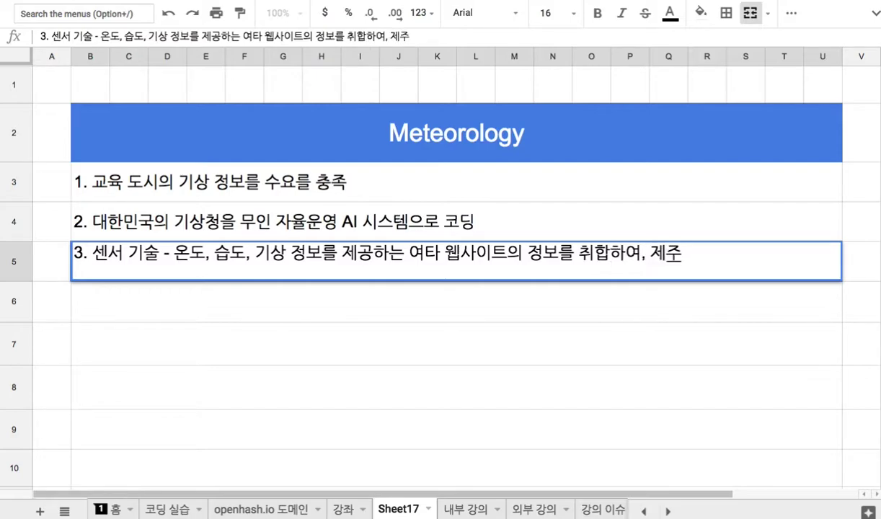
pyautogui.write('도에 한')
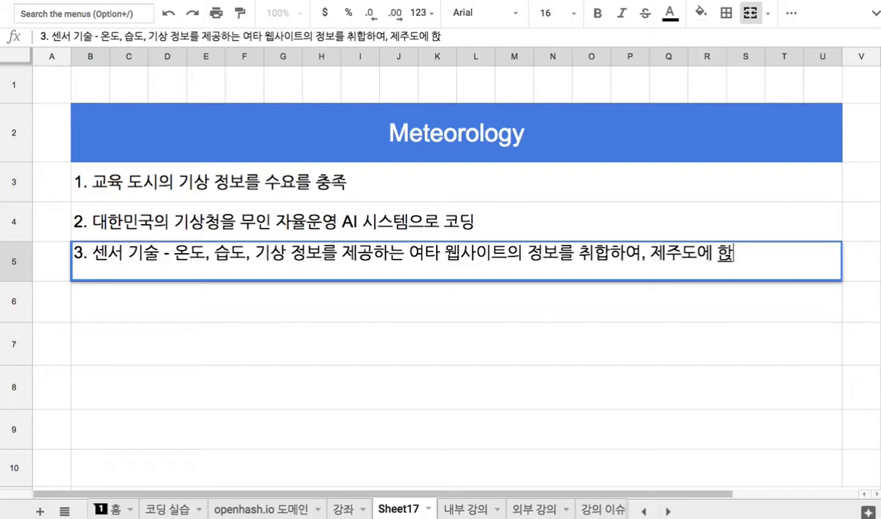
pyautogui.write('정하ㄴ ㅇㅠ효한 기상 ')
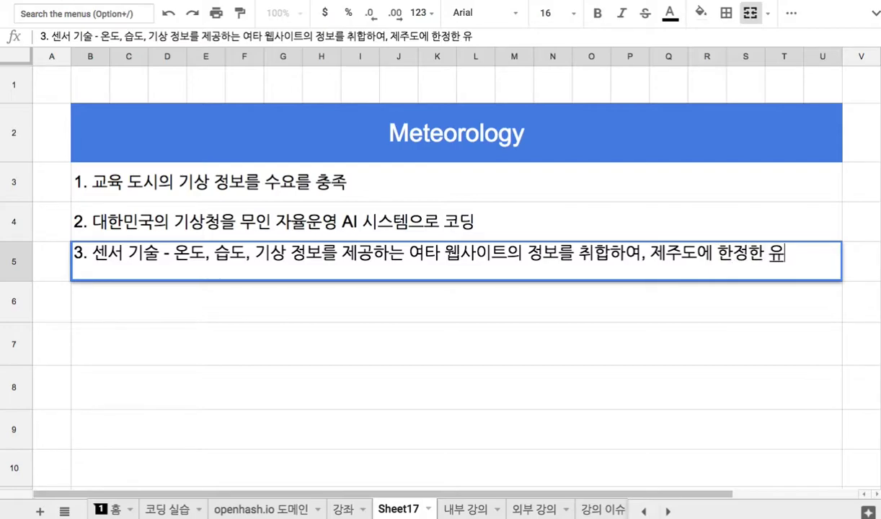
pyautogui.write('정보를 생산')
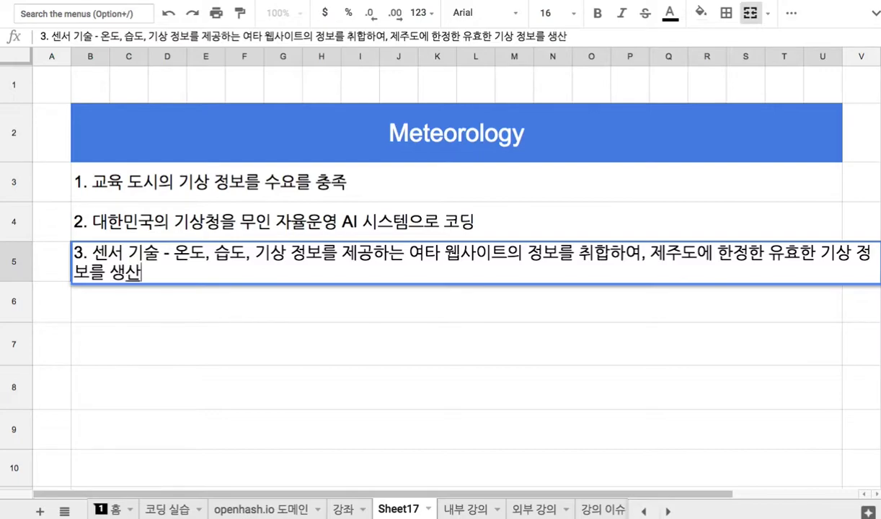
pyautogui.press('Return')
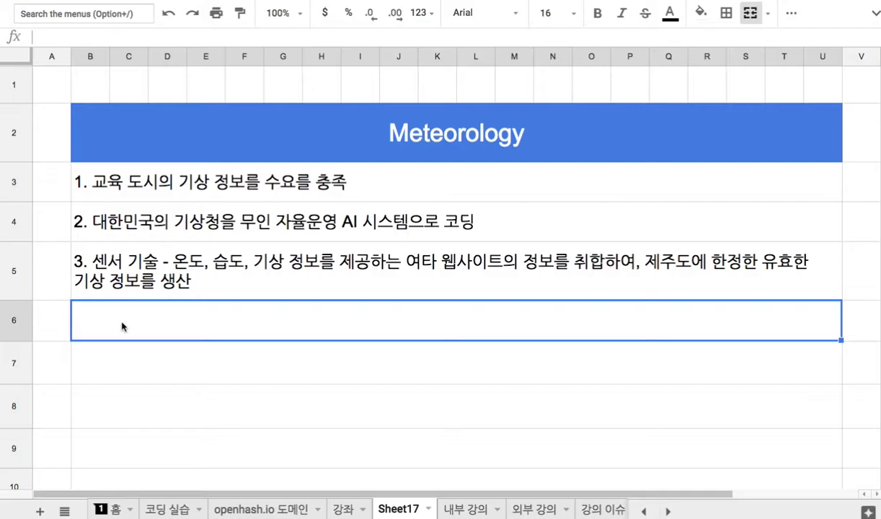
# - Enter in row 6 "4. 교육도시는 친환경 에너지원으로부터 에너지를 조달 - 일조량, 파도의 높이, 밀물/썰물, 풍향과 풍속"
pyautogui.write('4. 교육도시는 친환경 에')
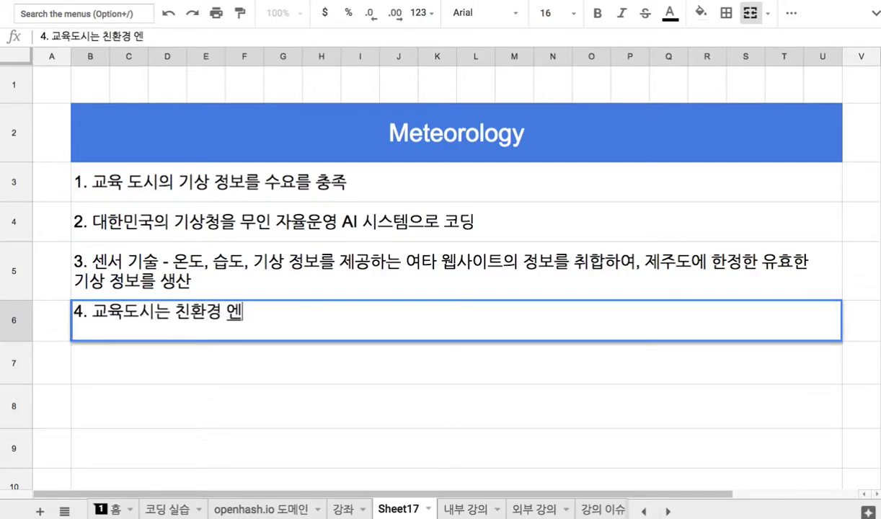
pyautogui.write('너지원으로부터 에')
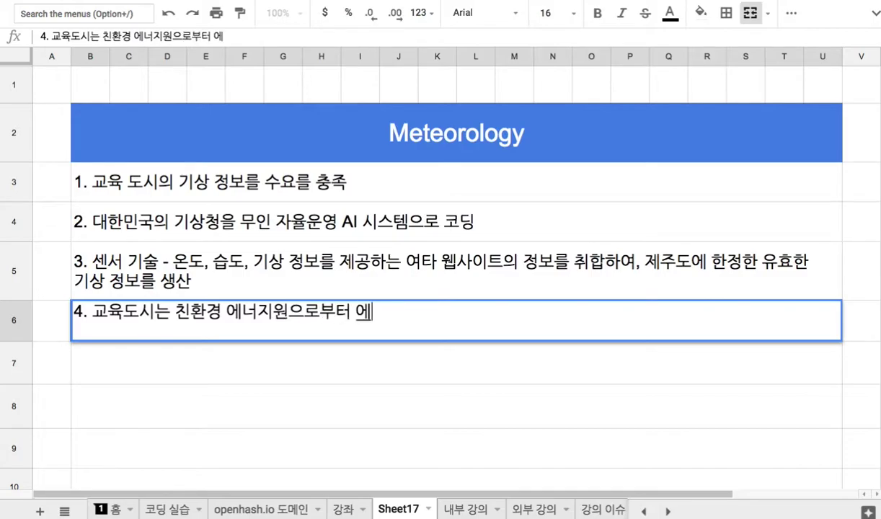
pyautogui.write('너지를 조달')
pyautogui.write(' - 일살')
pyautogui.write('랑,')
pyautogui.press('BackSpace')
pyautogui.press('BackSpace')
pyautogui.press('BackSpace')
pyautogui.write('조량, ')
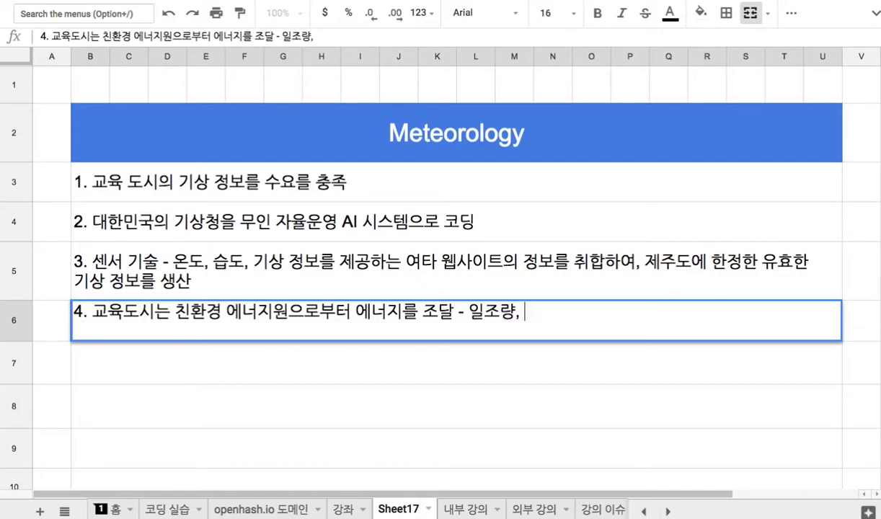
pyautogui.write('파도의 ')
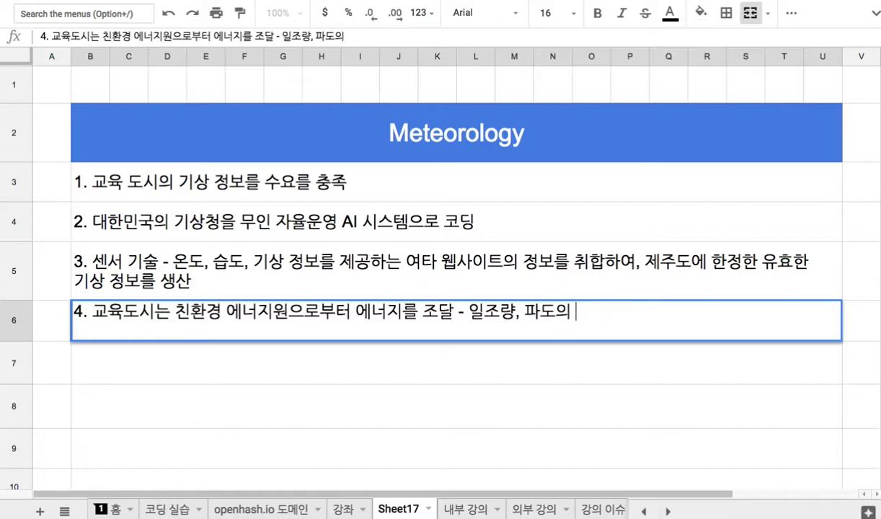
pyautogui.write('높이, 밀')
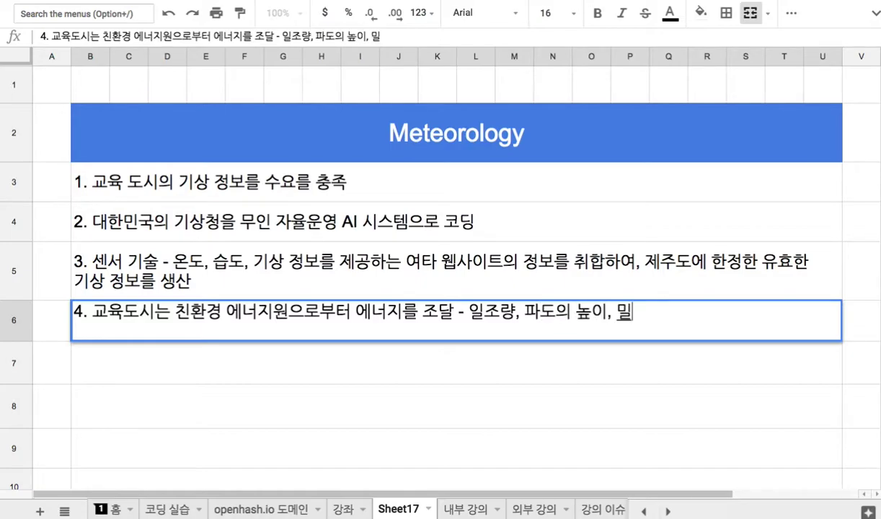
pyautogui.write('물/썰물, ')
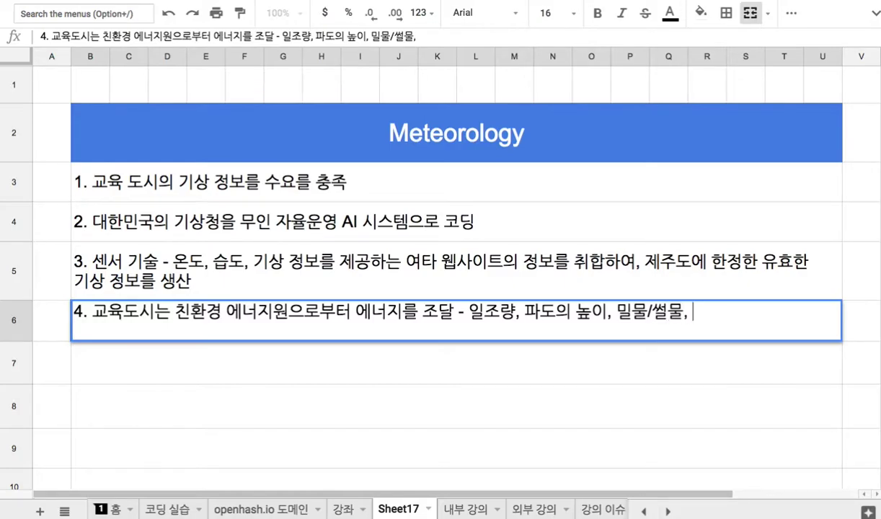
pyautogui.write('풍향과 풍속')
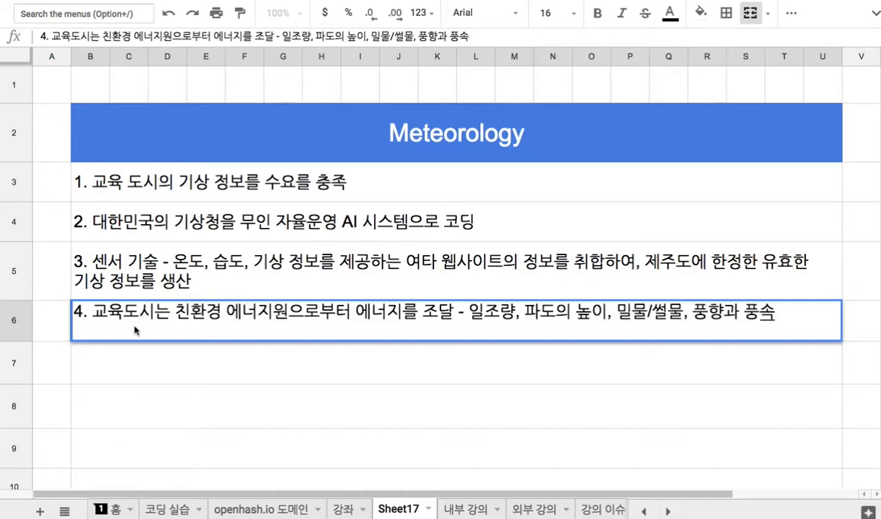
# - Review the outline items in rows 3 to 6, highlighting key terms such as 일조량, 기상청, 여타 웹사이트 and 온도, 습도
pyautogui.moveTo(469, 312); pyautogui.dragTo(525, 315)
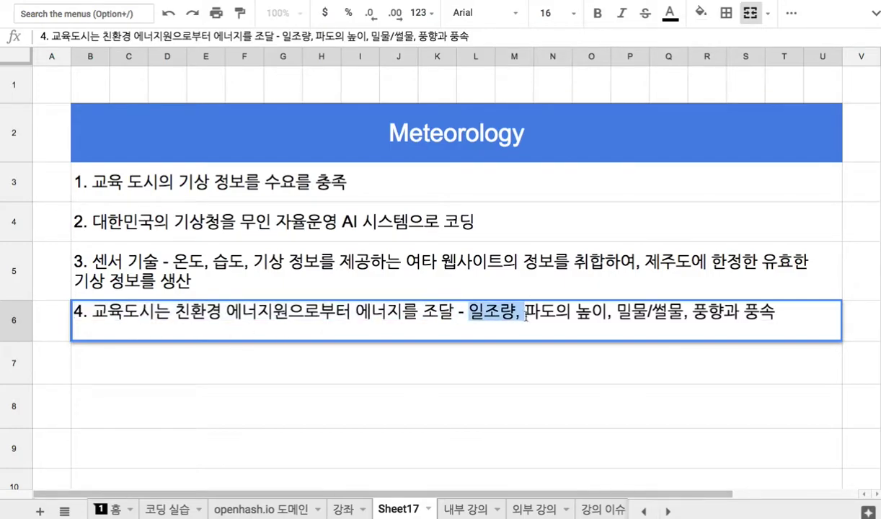
pyautogui.click(724, 312)
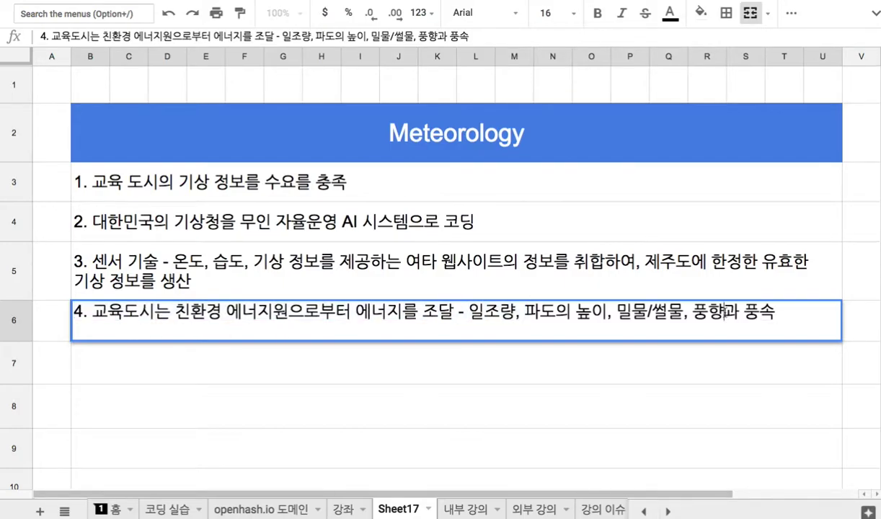
pyautogui.doubleClick(537, 312)
pyautogui.click(323, 186)
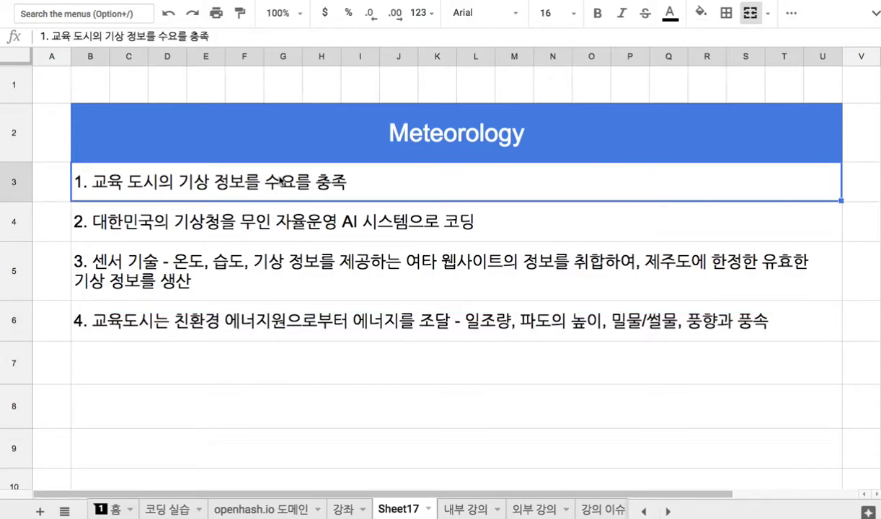
pyautogui.click(378, 323)
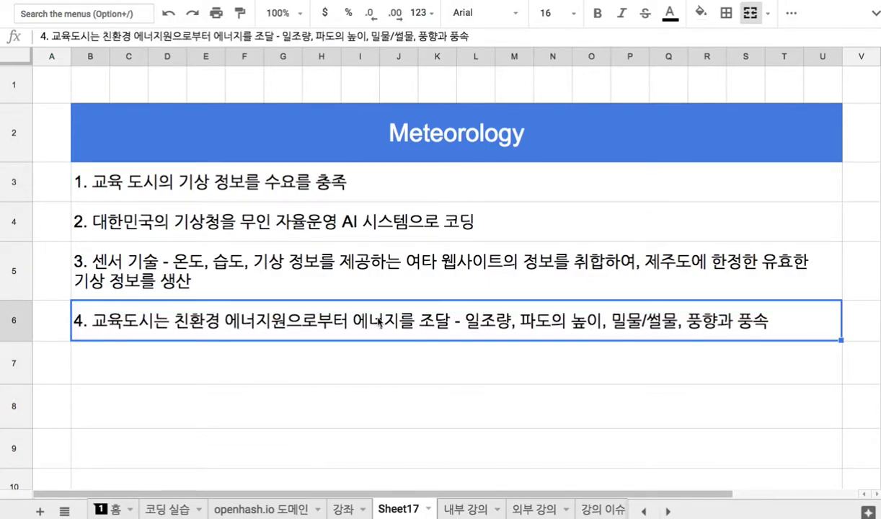
pyautogui.click(230, 220)
pyautogui.press('Return')
pyautogui.moveTo(174, 213); pyautogui.dragTo(221, 212)
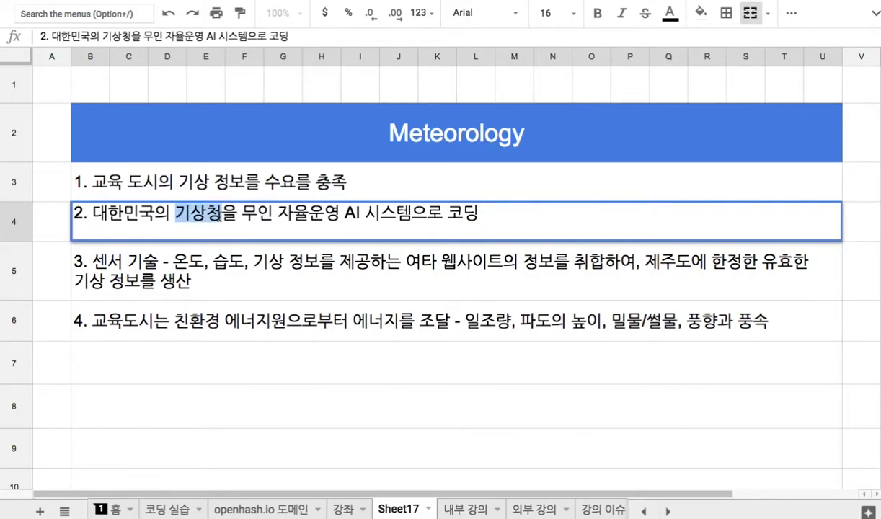
pyautogui.click(128, 267)
pyautogui.press('Return')
pyautogui.moveTo(409, 253); pyautogui.dragTo(510, 254)
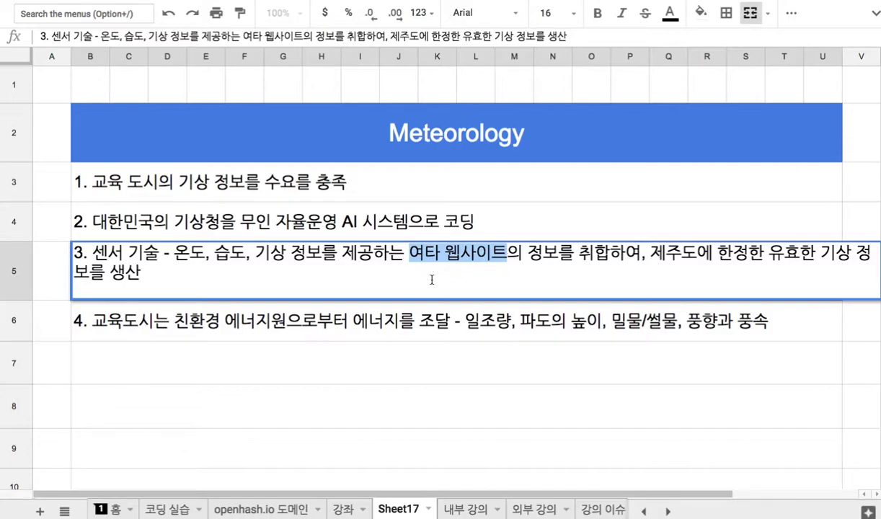
pyautogui.click(397, 273)
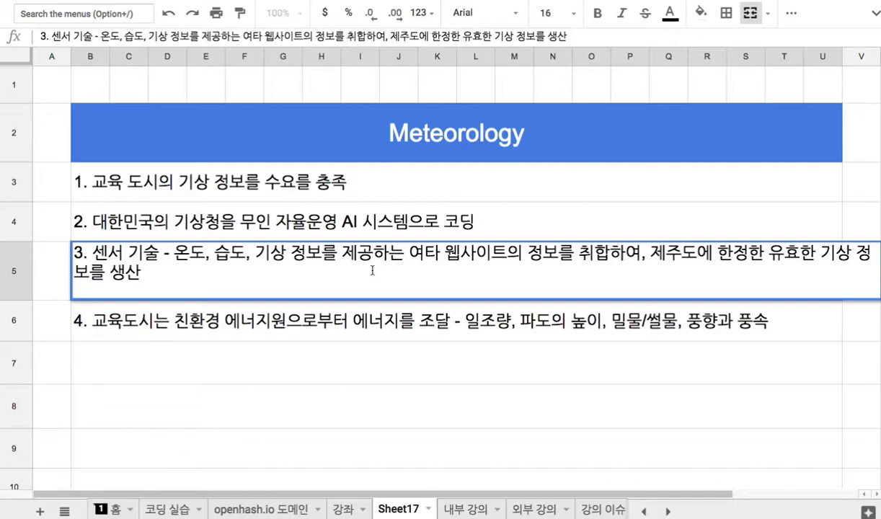
pyautogui.moveTo(173, 252); pyautogui.dragTo(231, 257)
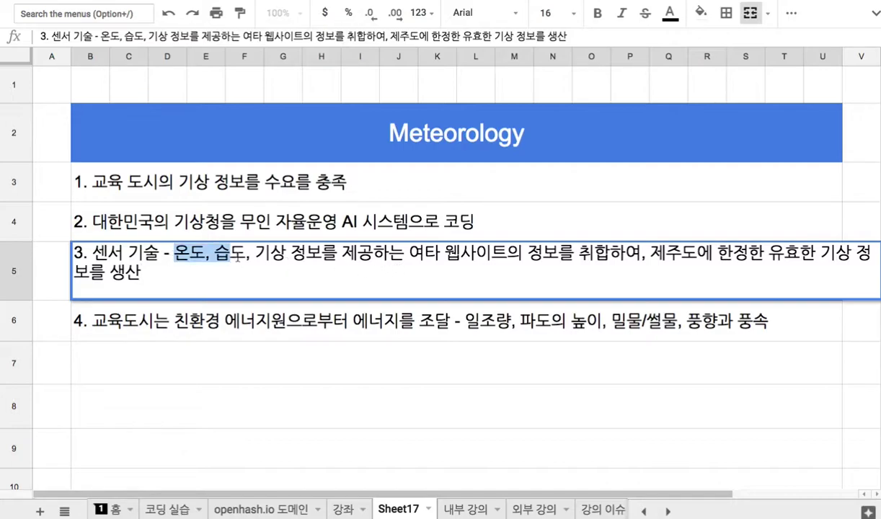
pyautogui.doubleClick(310, 315)
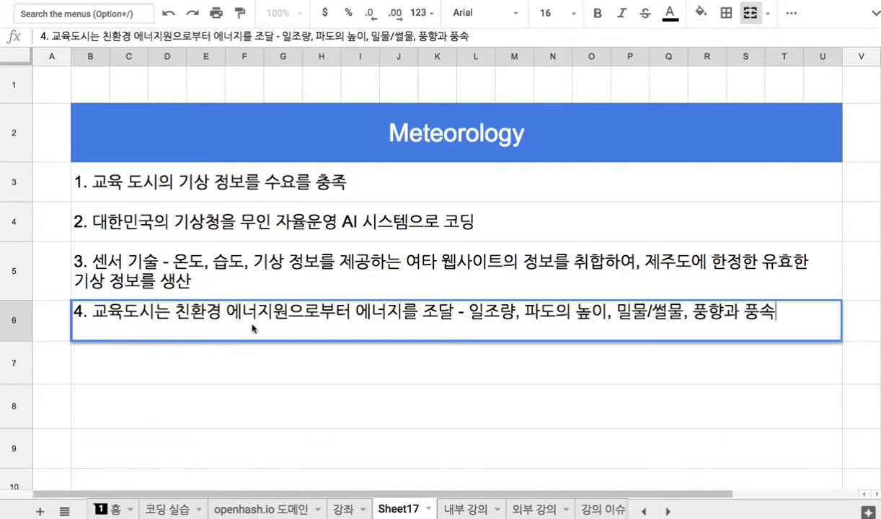
pyautogui.click(268, 359)
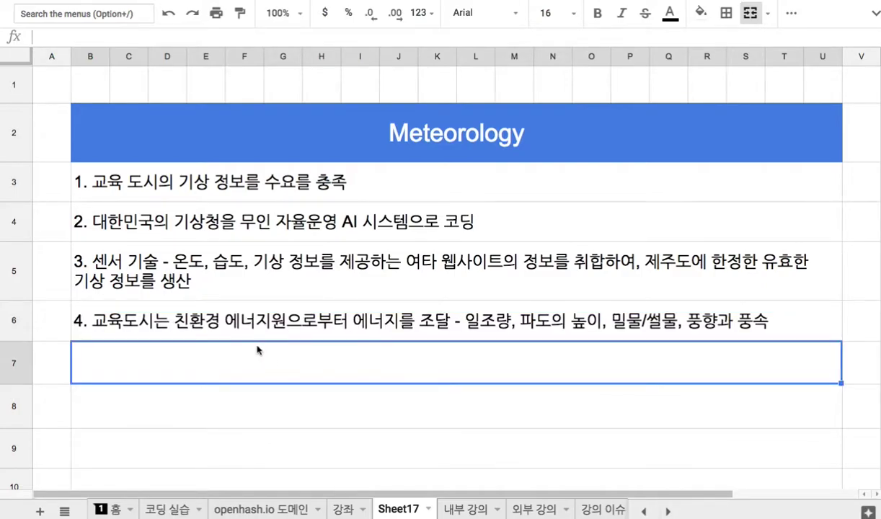
pyautogui.click(340, 129)
pyautogui.moveTo(339, 129); pyautogui.dragTo(357, 230)
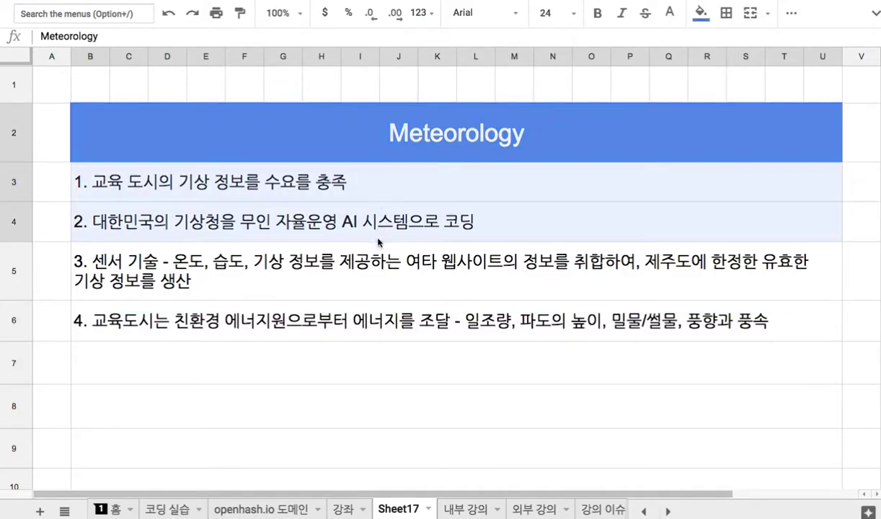
# - Enter "5. 기상학 배경 지식을 갖춘 개발자들이 참여" in row 7
pyautogui.click(288, 368)
pyautogui.write('5. 기상학')
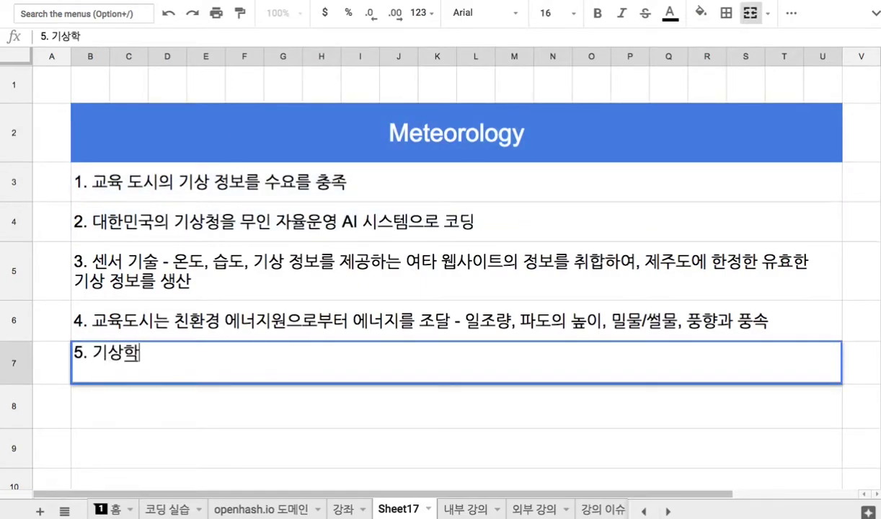
pyautogui.write(' 비시')
pyautogui.press('BackSpace')
pyautogui.press('BackSpace')
pyautogui.press('BackSpace')
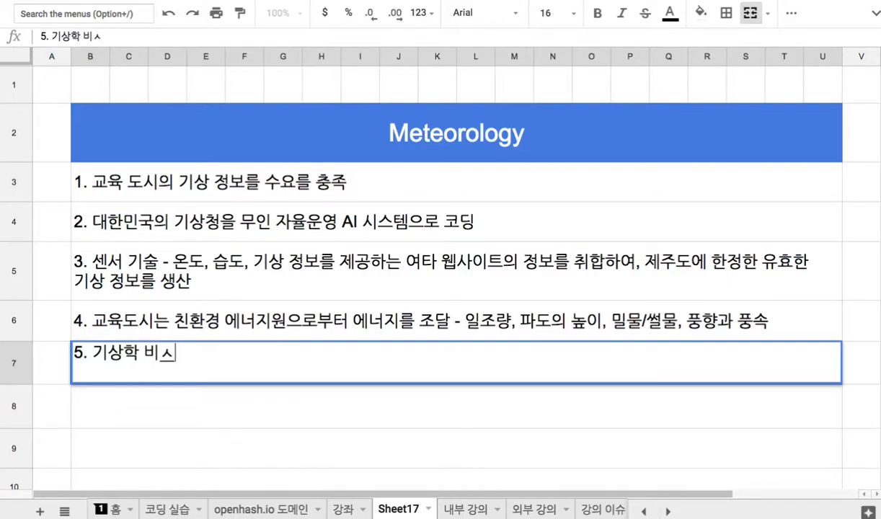
pyautogui.write('배경 지')
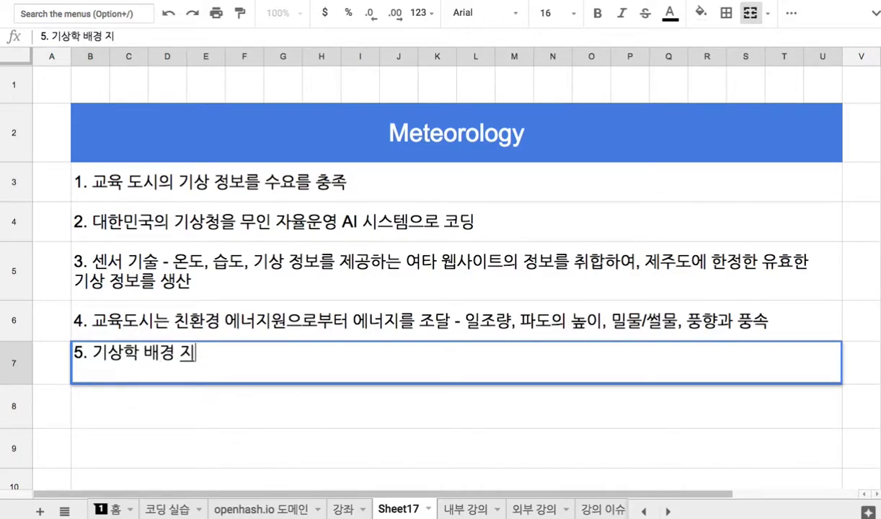
pyautogui.write('식으을 갖춘 개발잔')
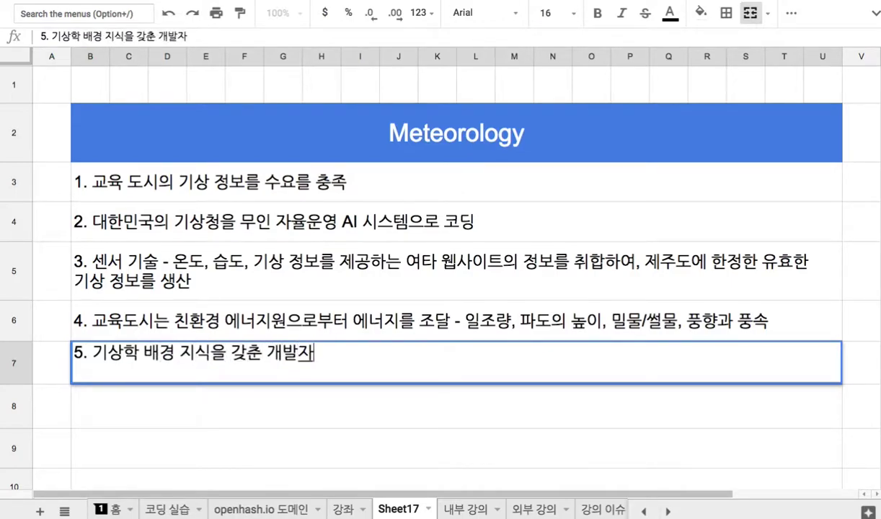
pyautogui.press('BackSpace')
pyautogui.write('들이 창')
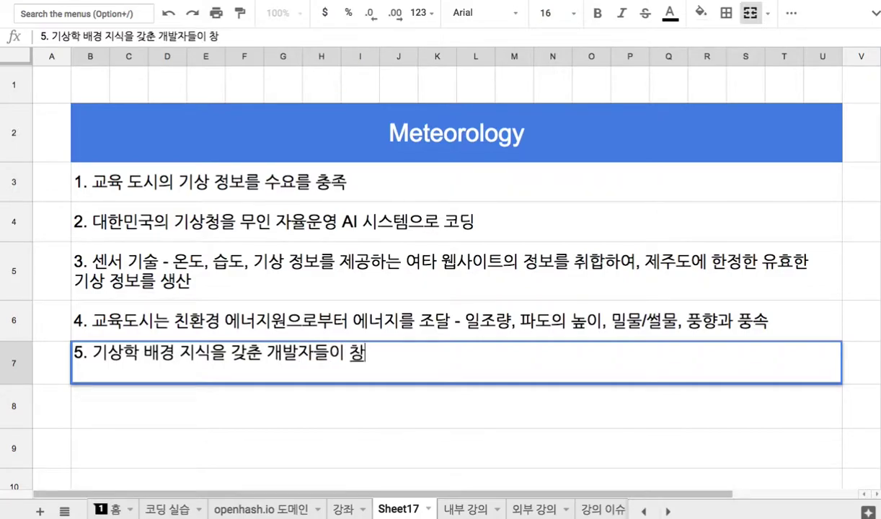
pyautogui.press('BackSpace')
pyautogui.write('참여')
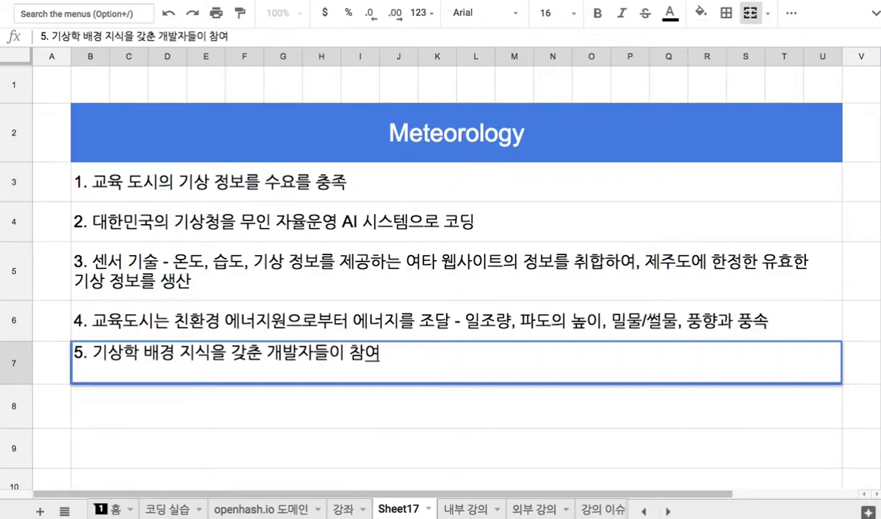